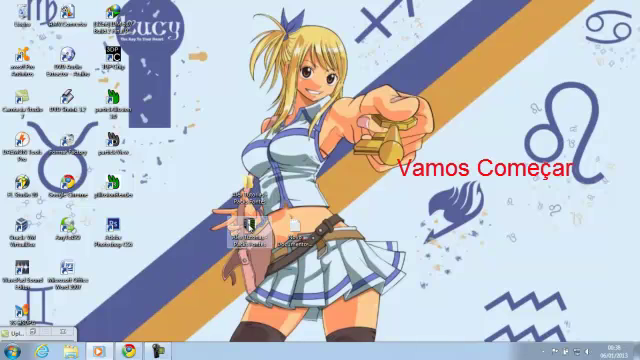
# - Extract Gears_of_War_font_by_tracertong into Packs Fontes using Extrair aqui
pyautogui.rightClick(248, 225)
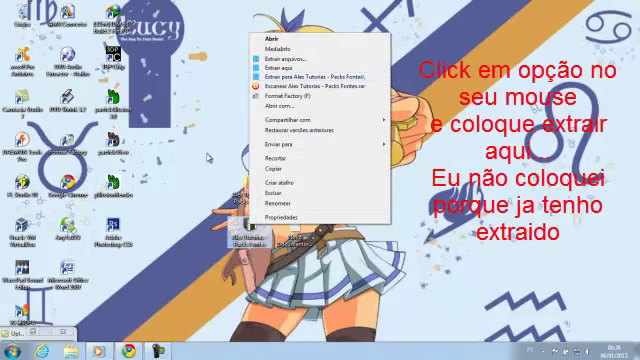
pyautogui.press('Escape')
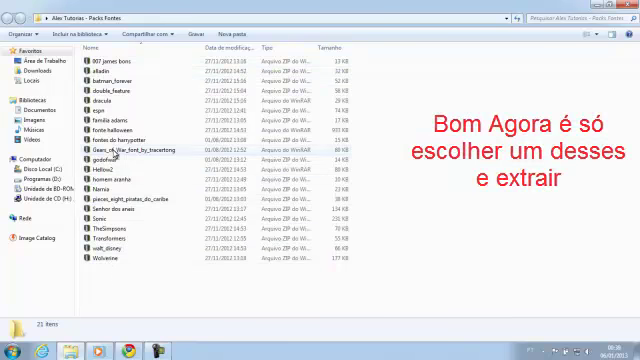
pyautogui.click(115, 150)
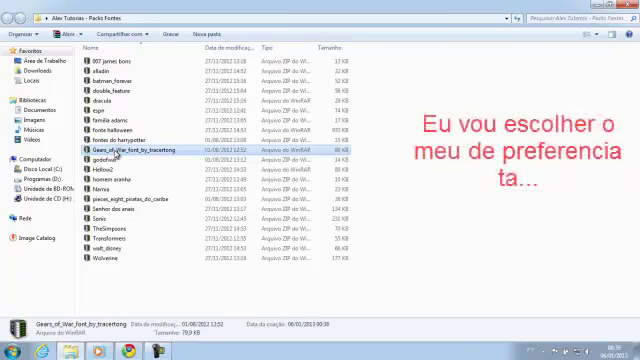
pyautogui.rightClick(115, 150)
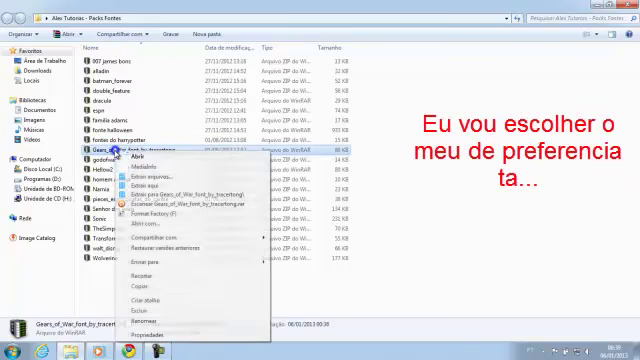
pyautogui.click(148, 186)
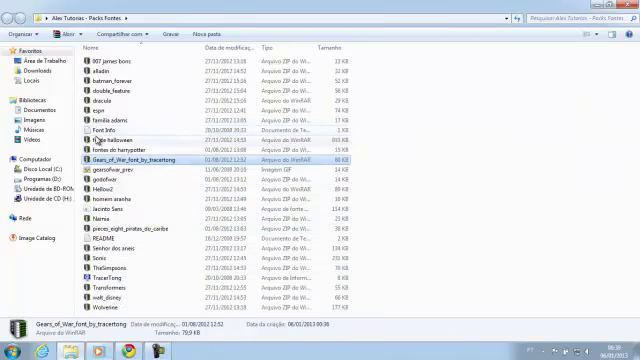
# - Install Jacinto Sans from its Font Viewer preview, replacing the existing copy, then close the preview
pyautogui.click(107, 208)
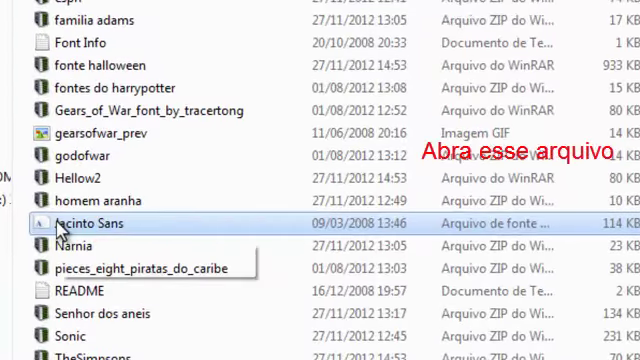
pyautogui.doubleClick(60, 226)
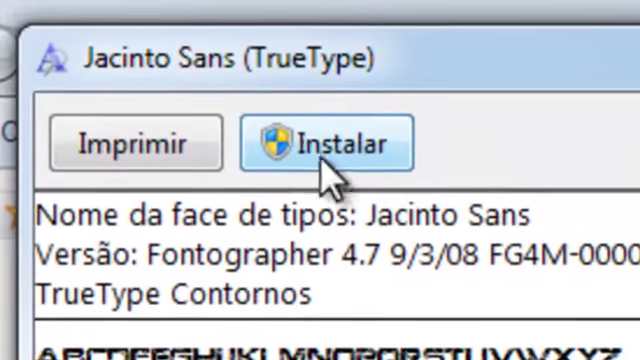
pyautogui.click(78, 36)
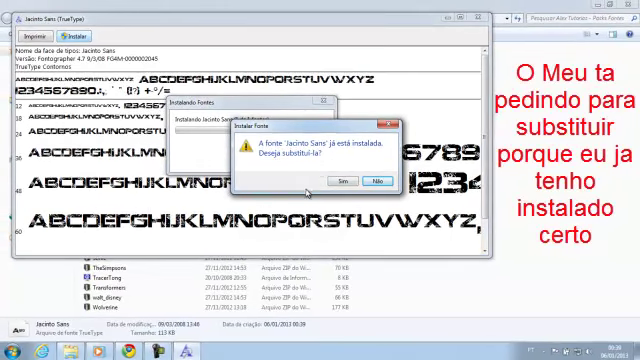
pyautogui.click(343, 181)
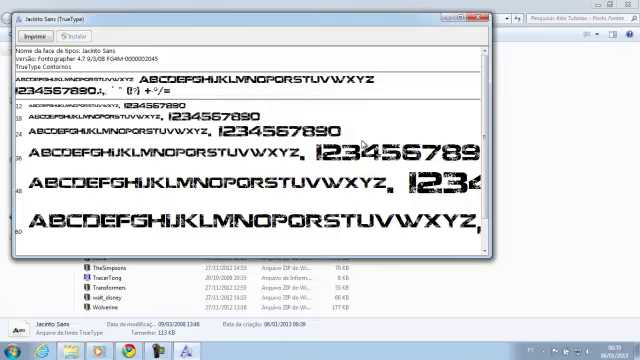
pyautogui.click(482, 19)
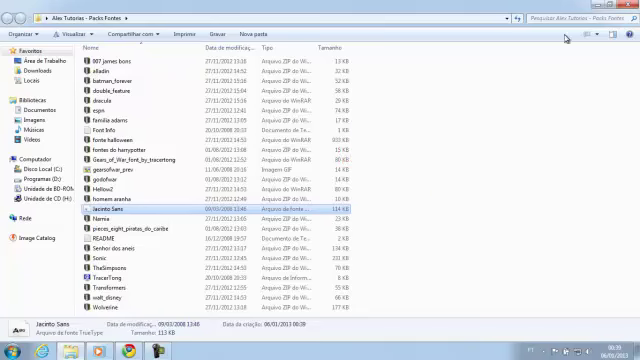
# - Open the desktop text document in Notepad and set its font to Jacinto Sans, larger size
pyautogui.click(628, 5)
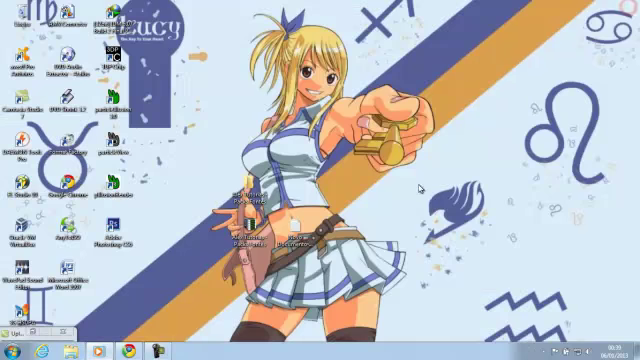
pyautogui.doubleClick(296, 232)
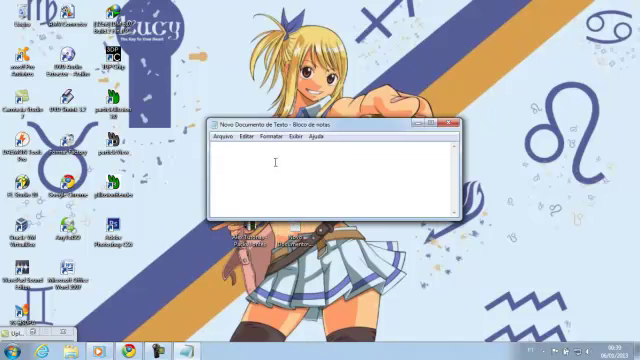
pyautogui.click(228, 137)
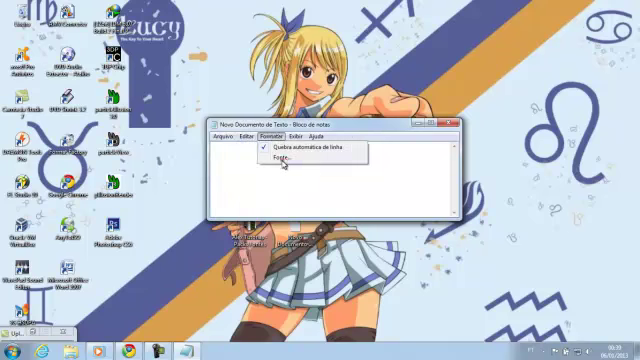
pyautogui.click(284, 160)
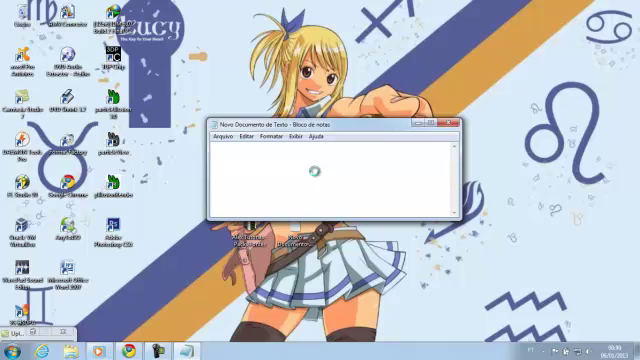
pyautogui.scroll(-5, 305, 186)
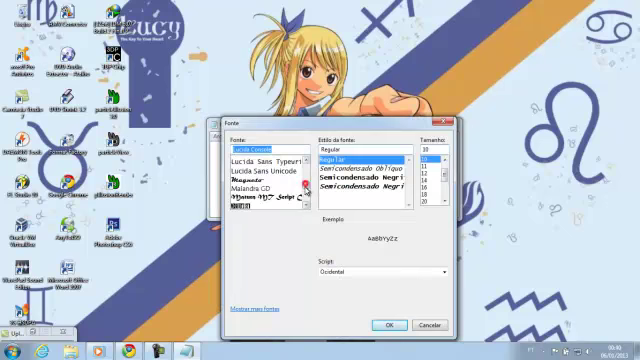
pyautogui.scroll(-5, 305, 186)
pyautogui.scroll(-5, 305, 186)
pyautogui.scroll(-3, 305, 186)
pyautogui.scroll(4, 305, 186)
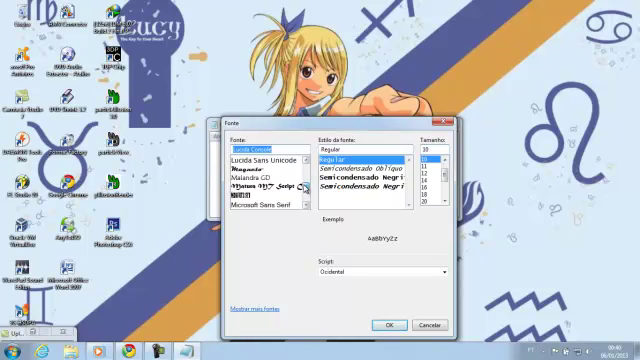
pyautogui.scroll(3, 305, 186)
pyautogui.scroll(4, 305, 186)
pyautogui.scroll(4, 305, 186)
pyautogui.scroll(-3, 305, 186)
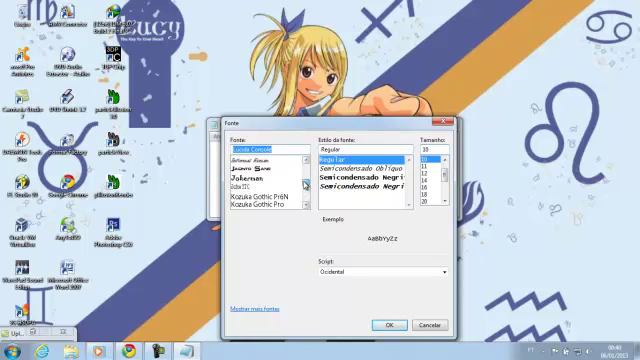
pyautogui.click(255, 169)
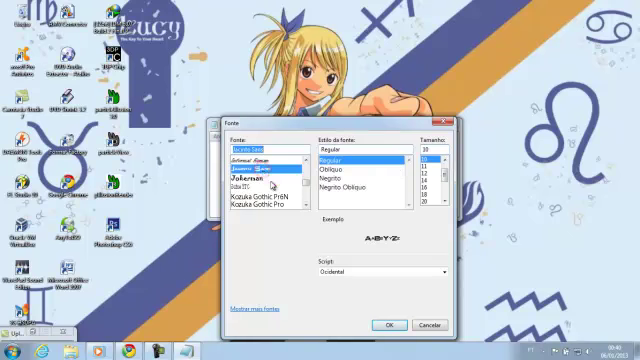
pyautogui.click(427, 201)
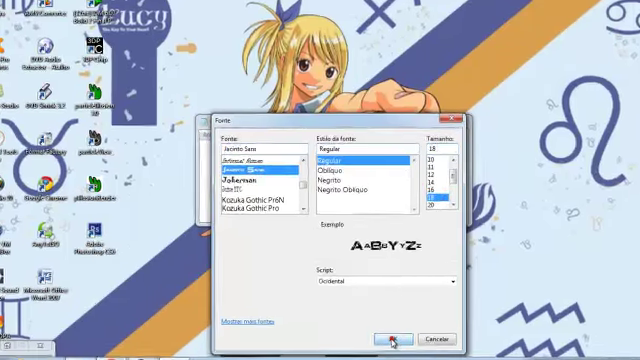
pyautogui.click(388, 326)
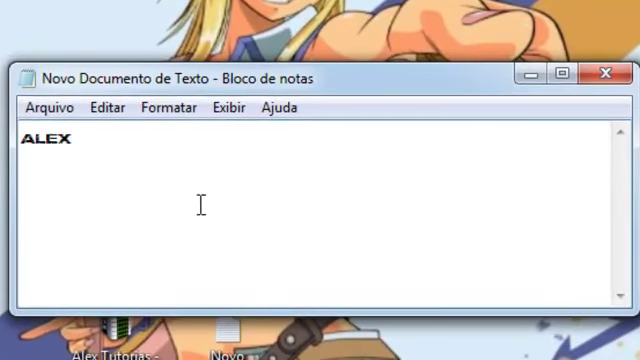
pyautogui.write(' TUTORIAIS')
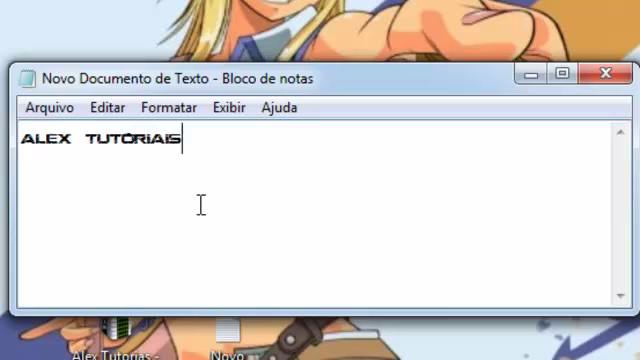
# - Type two sample lines, fix a typo, then replace all the text with FUiiiiii
pyautogui.press('Return')
pyautogui.write('P')
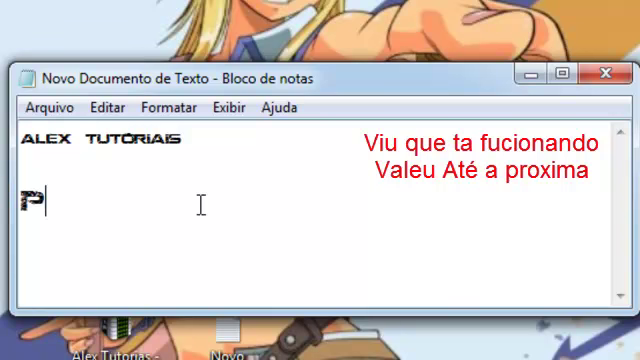
pyautogui.write('RONTI')
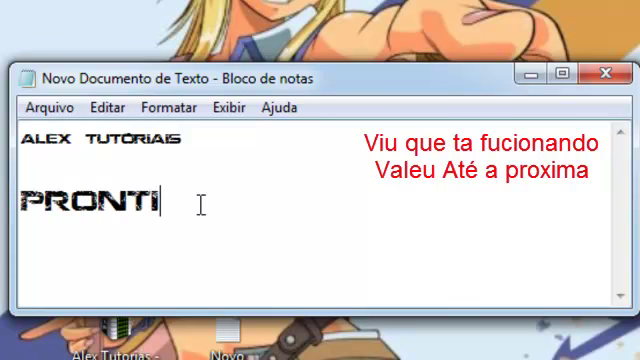
pyautogui.write('M')
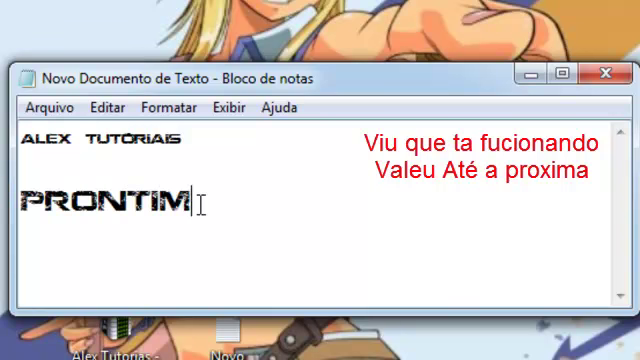
pyautogui.write('HO')
pyautogui.press('BackSpace')
pyautogui.press('BackSpace')
pyautogui.press('BackSpace')
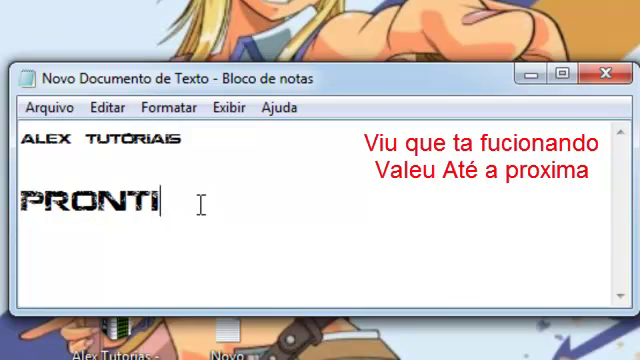
pyautogui.write('NHOOOOOOO')
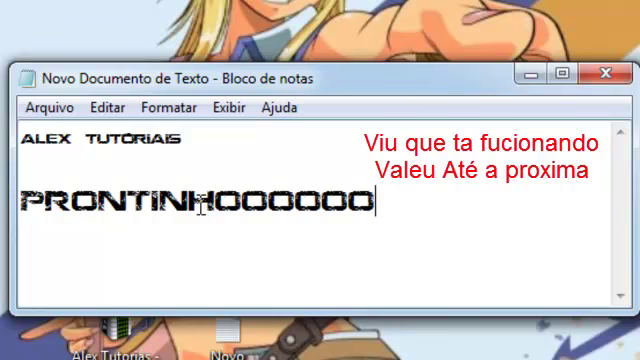
pyautogui.hotkey('ctrl', 'a')
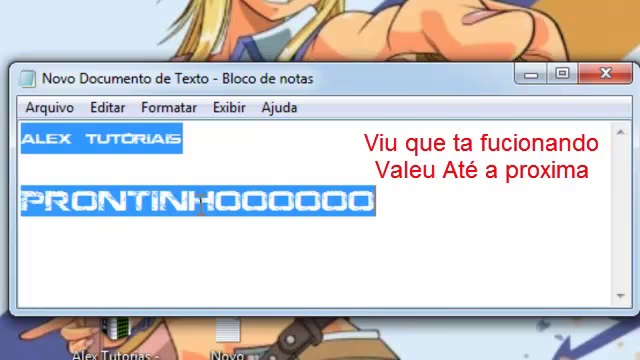
pyautogui.write('FUIIIIIIIIIIIIIII')
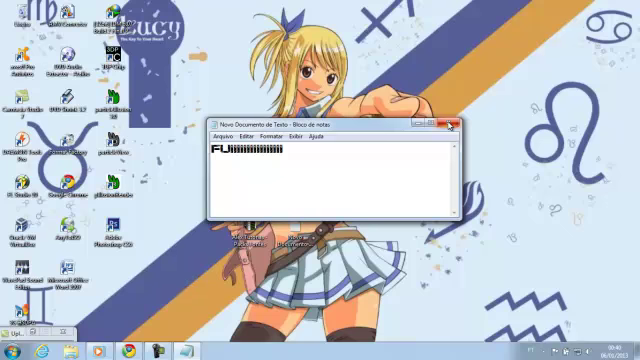
# - Close Notepad and discard the changes with Não Salvar
pyautogui.click(452, 124)
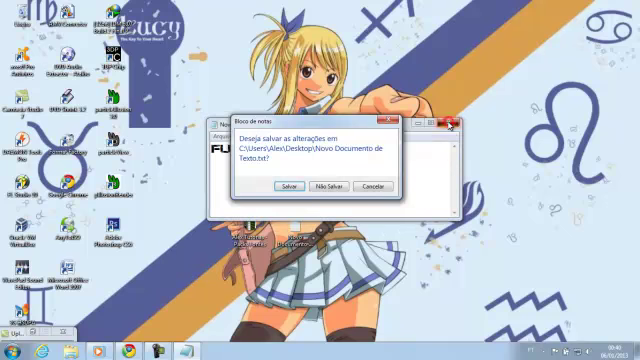
pyautogui.click(328, 187)
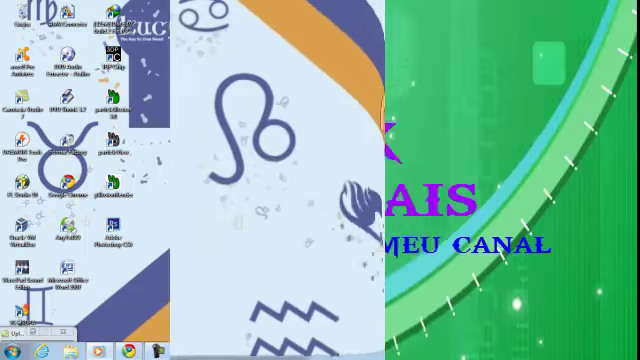